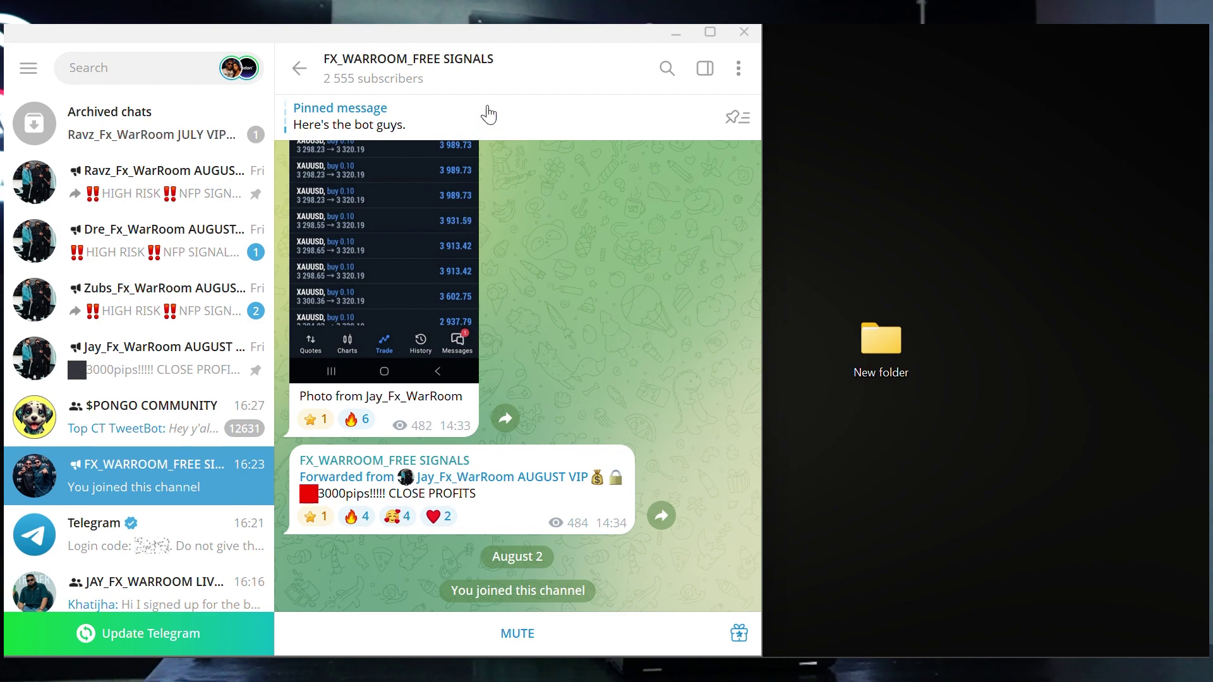
Step: Jump to the pinned bot message, heart-react to HolyGrailBot_Phase2_Installer.exe, and download it
click(489, 114)
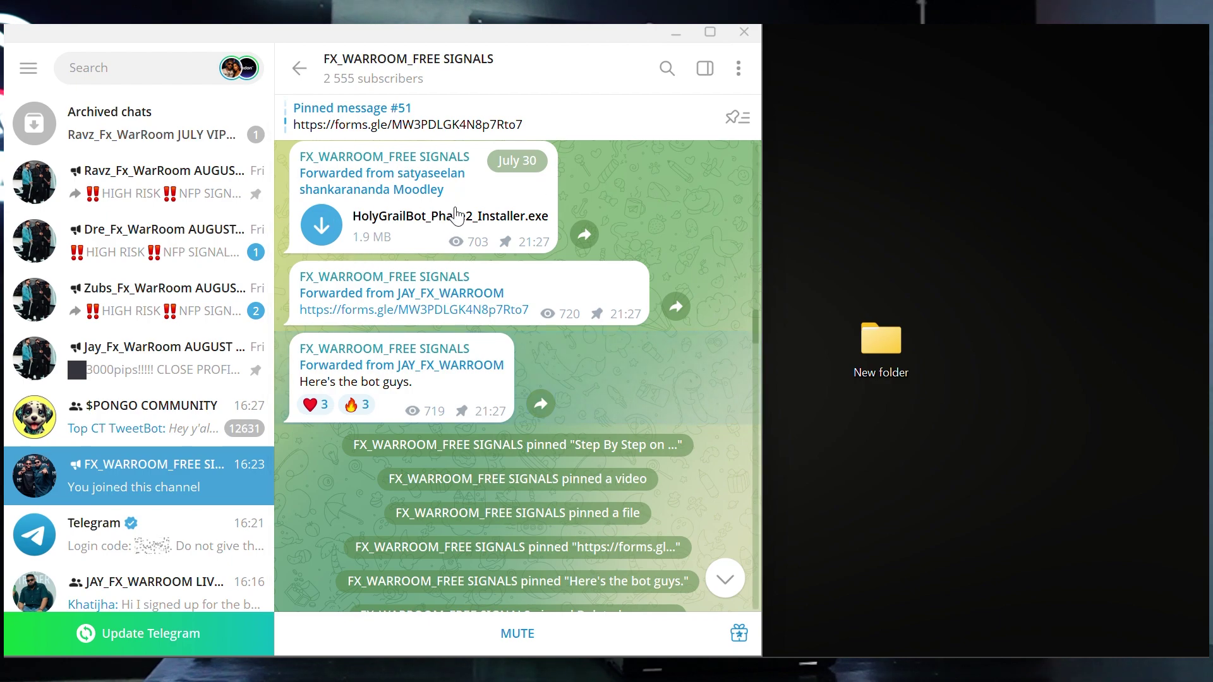
double_click(358, 240)
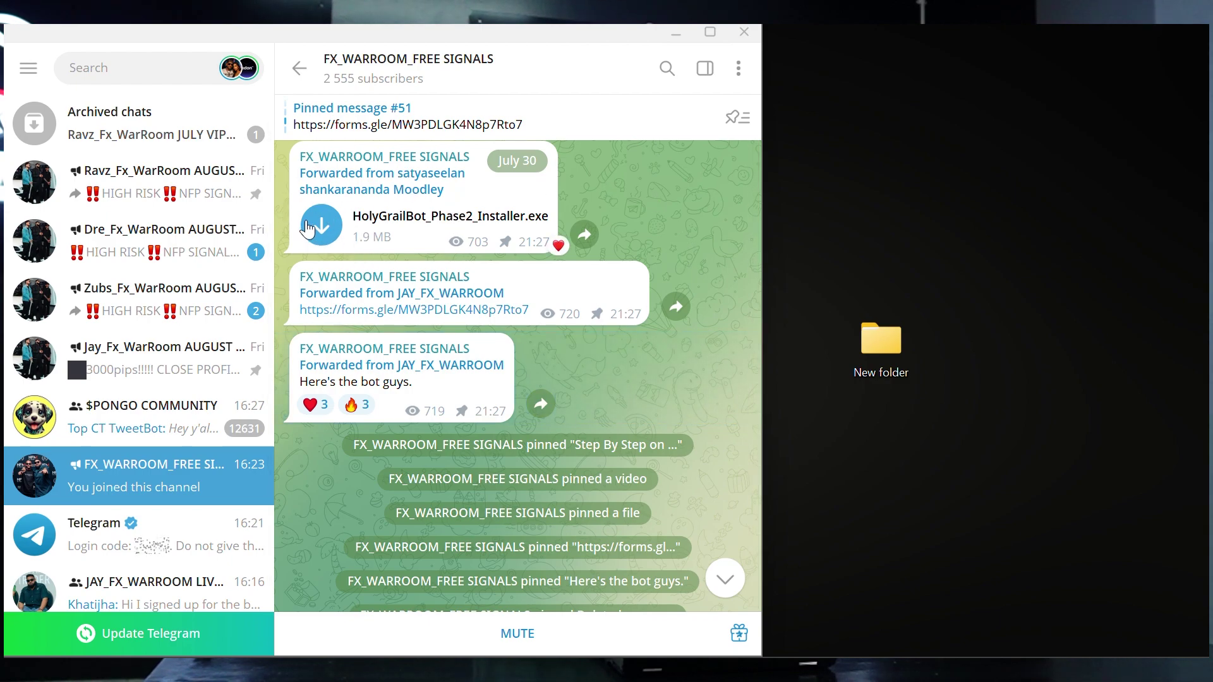
click(322, 224)
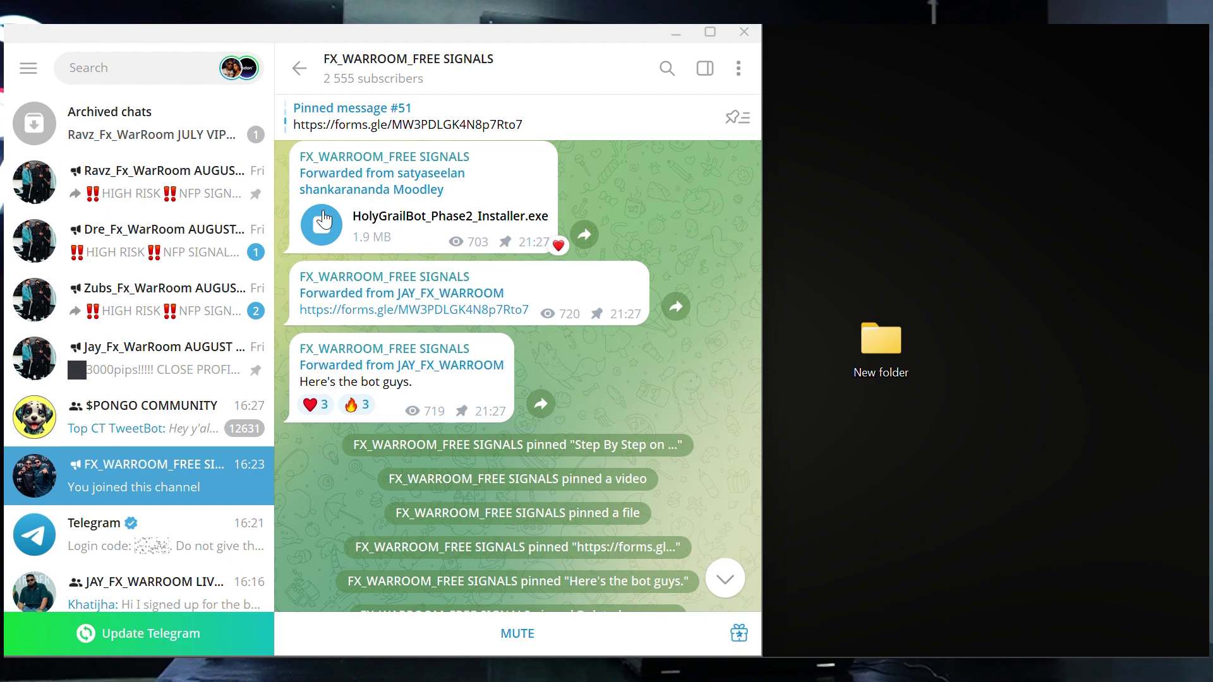
Step: Launch the downloaded installer, allowing .exe files to run without future warnings
click(325, 218)
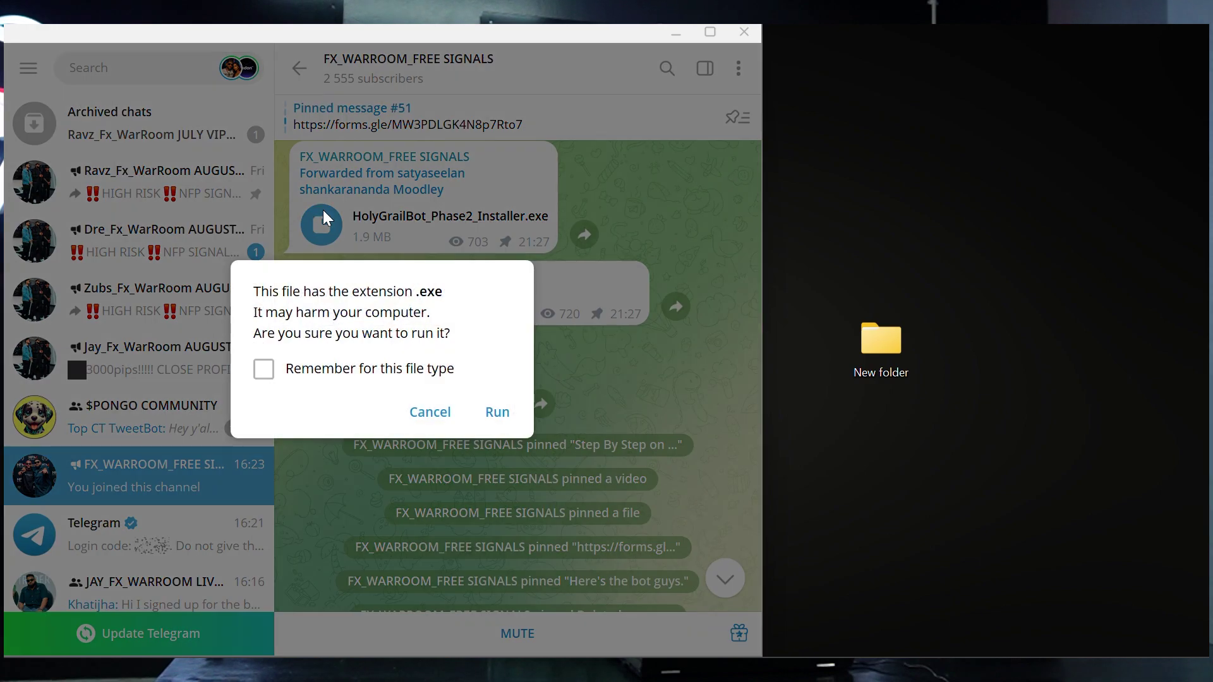
click(263, 370)
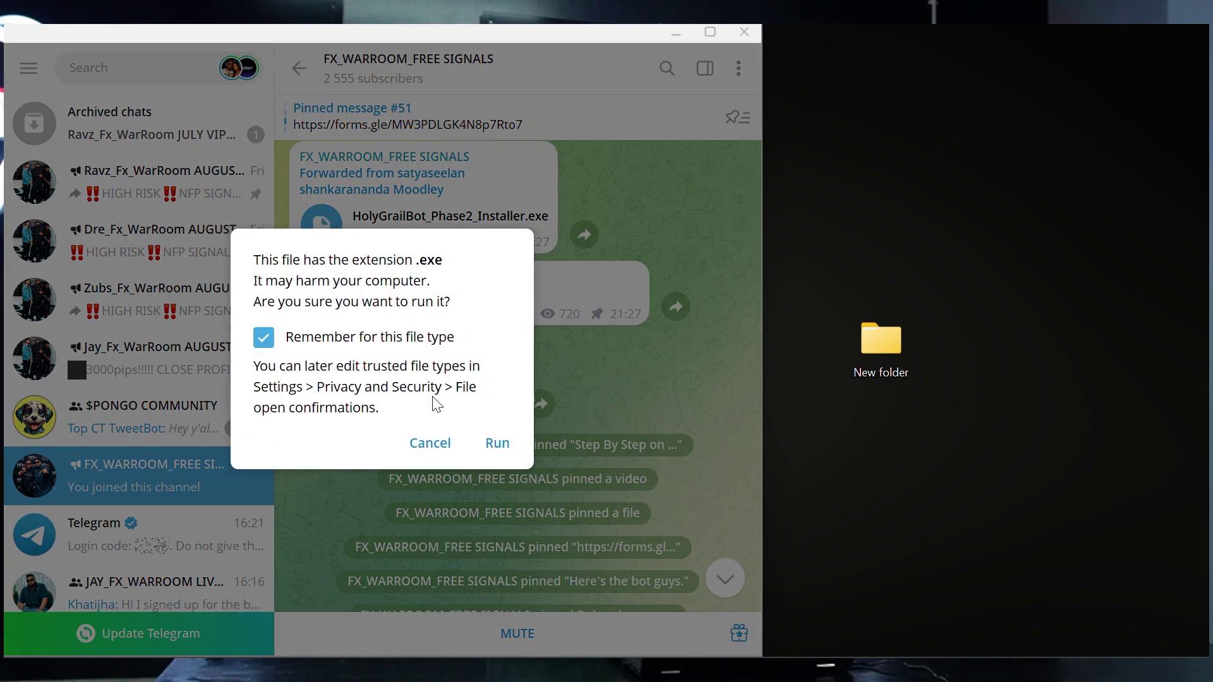
click(500, 450)
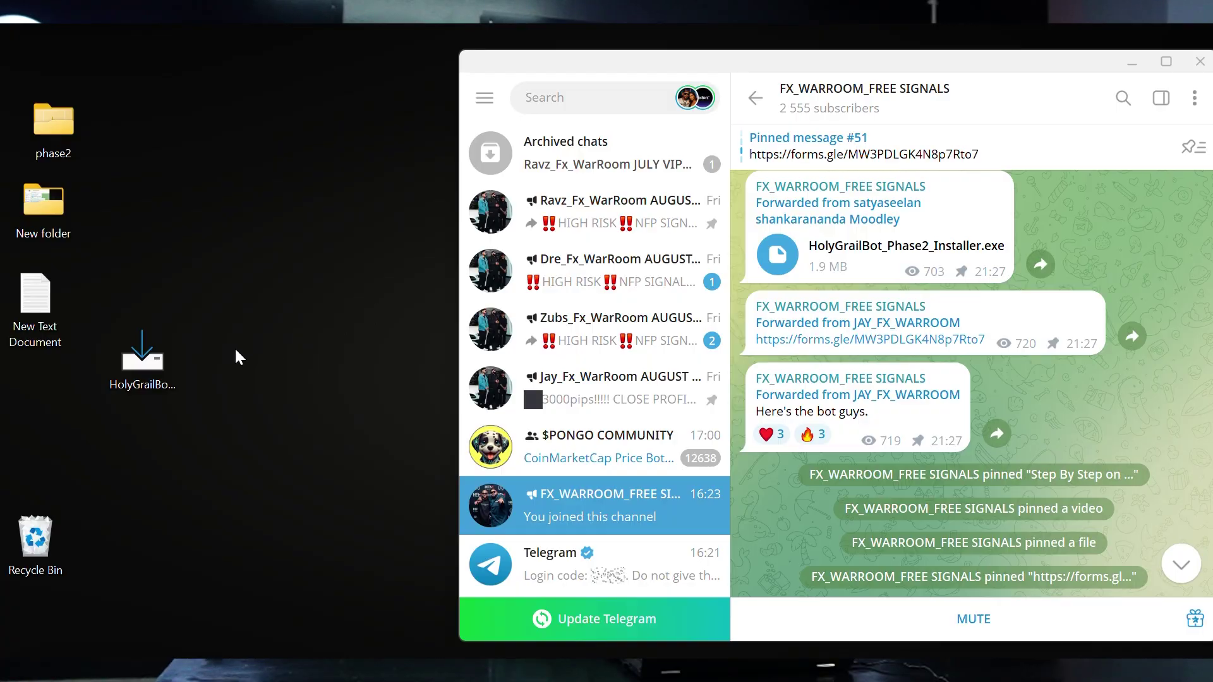
click(151, 382)
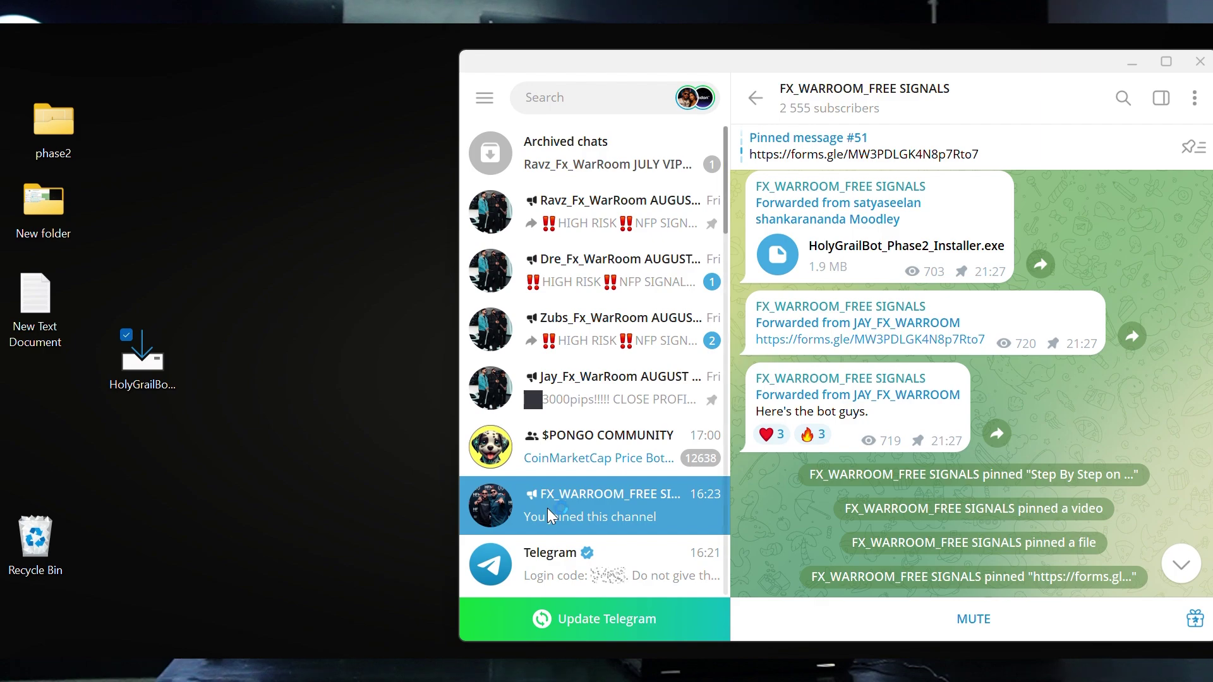
Step: Install the bot package into the default shortcuts folder and close the setup wizard
click(721, 498)
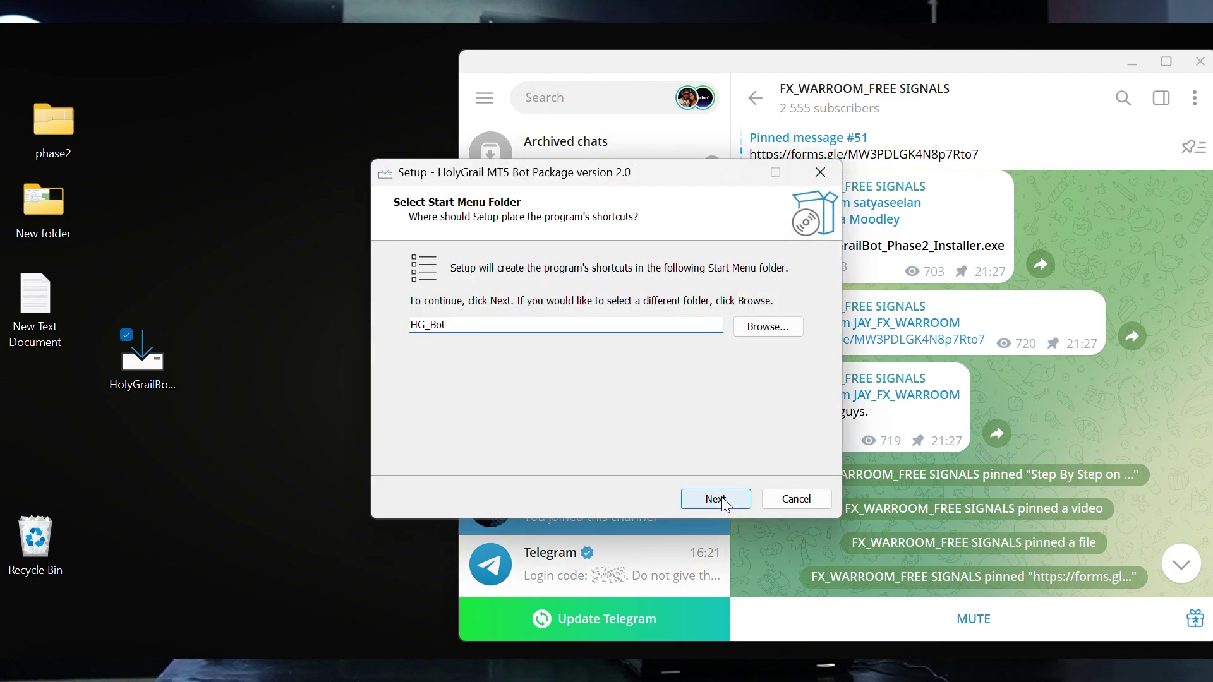
click(721, 497)
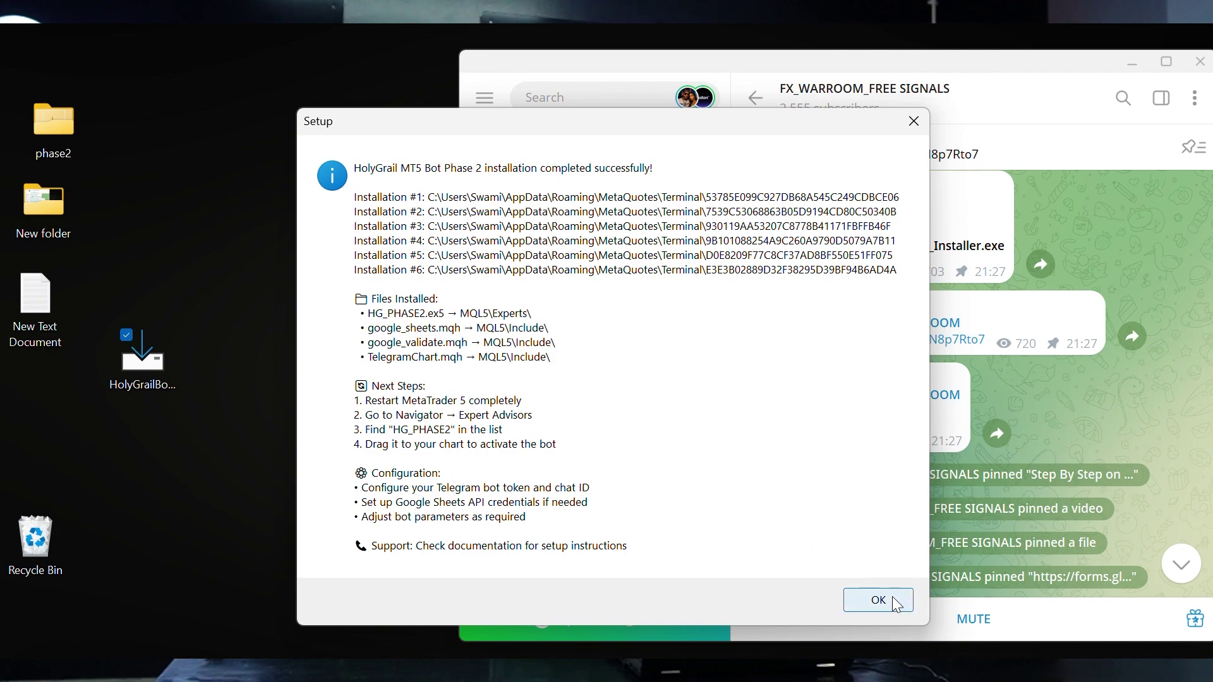
click(893, 597)
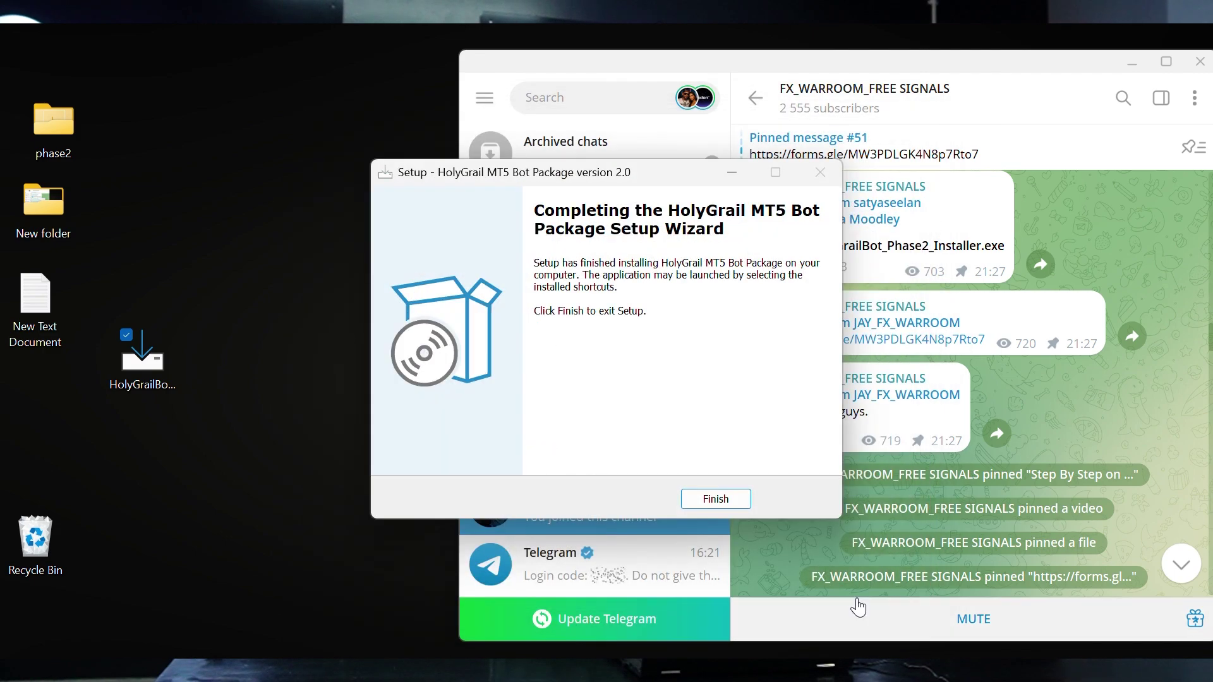
click(723, 500)
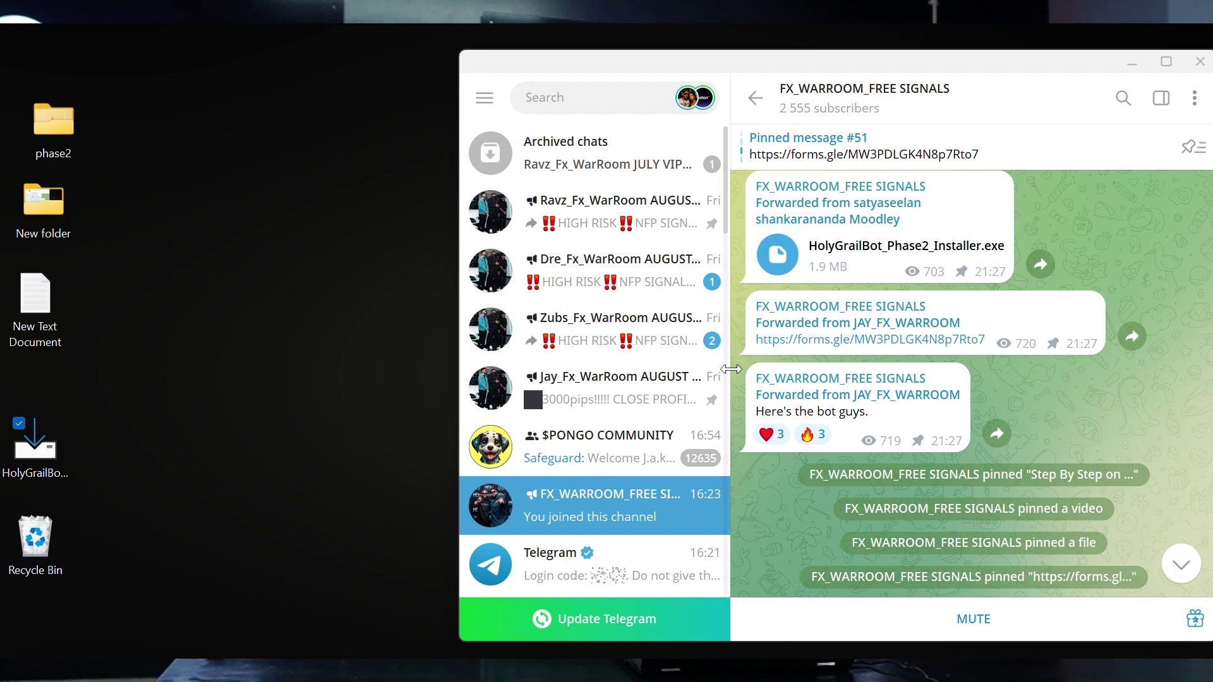
Step: Heart-react to the registration link message and scroll through the channel
double_click(920, 348)
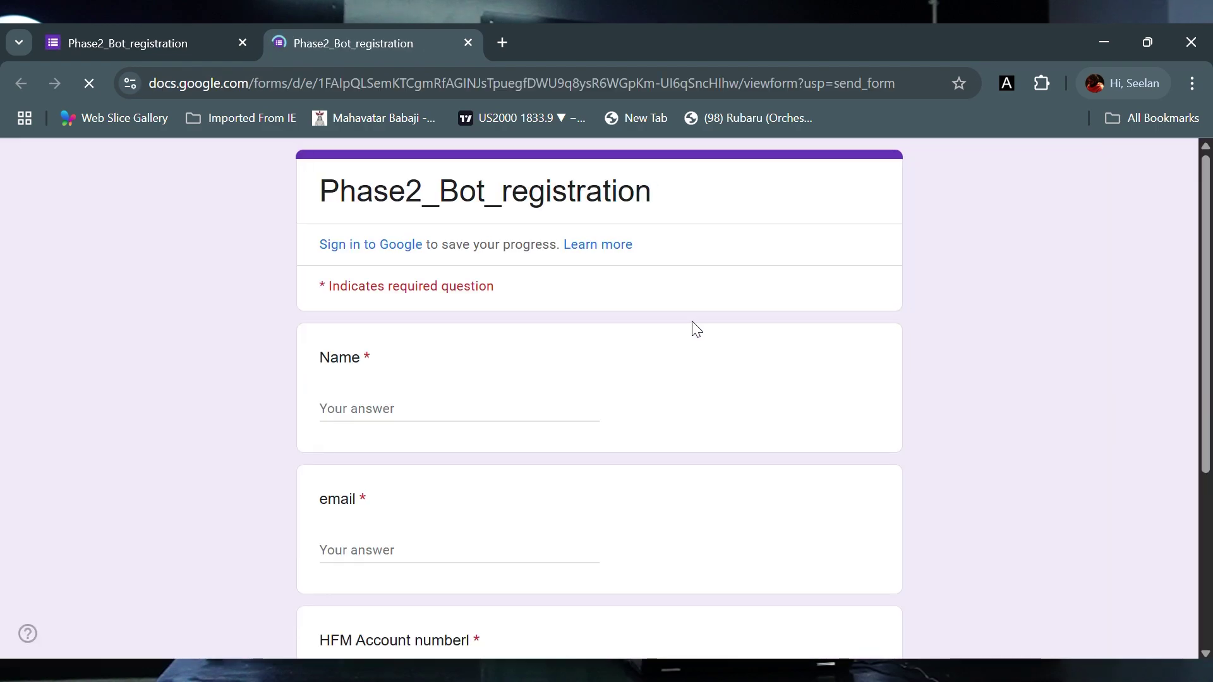
scroll(696, 328, down, 2)
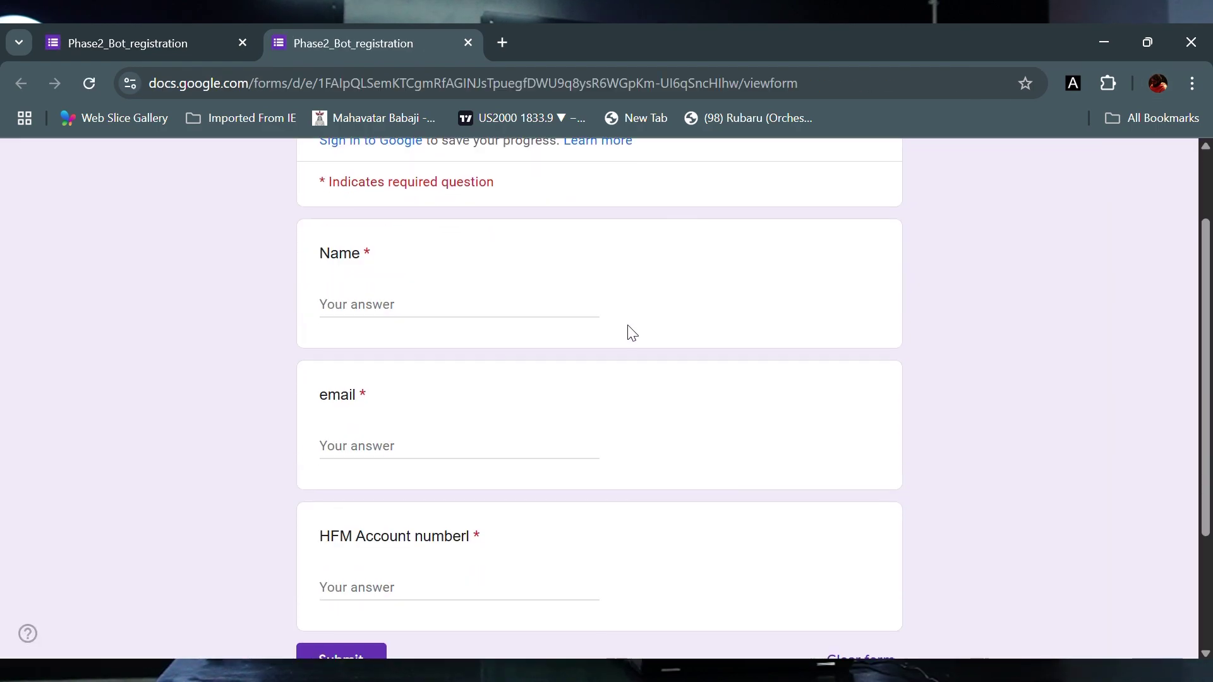
scroll(489, 448, down, 2)
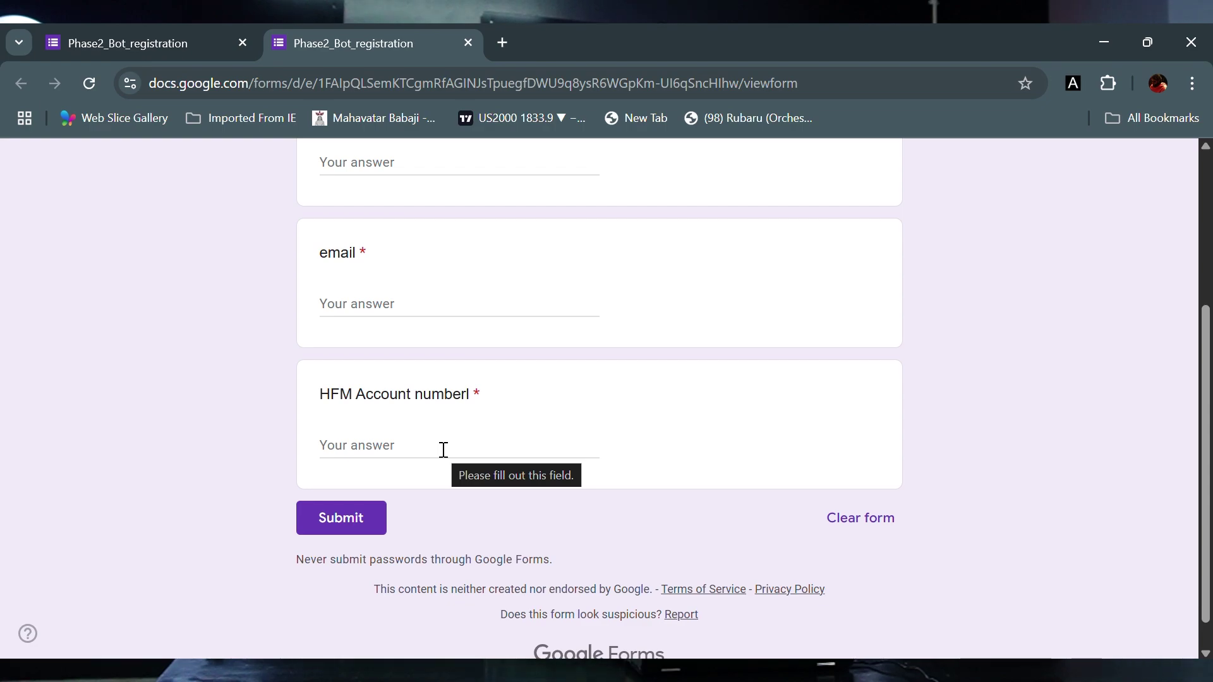
scroll(443, 450, up, 3)
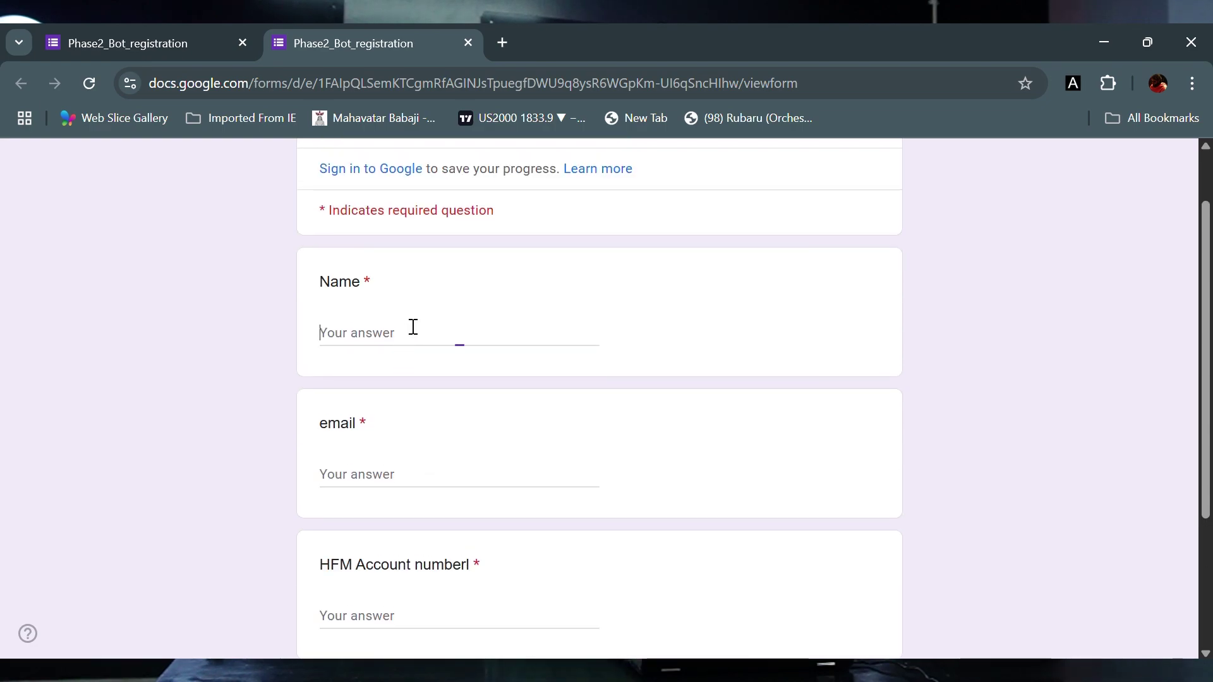
Step: Fill in the registration form's name, e-mail and HFM account number, then submit it
text(Ravz)
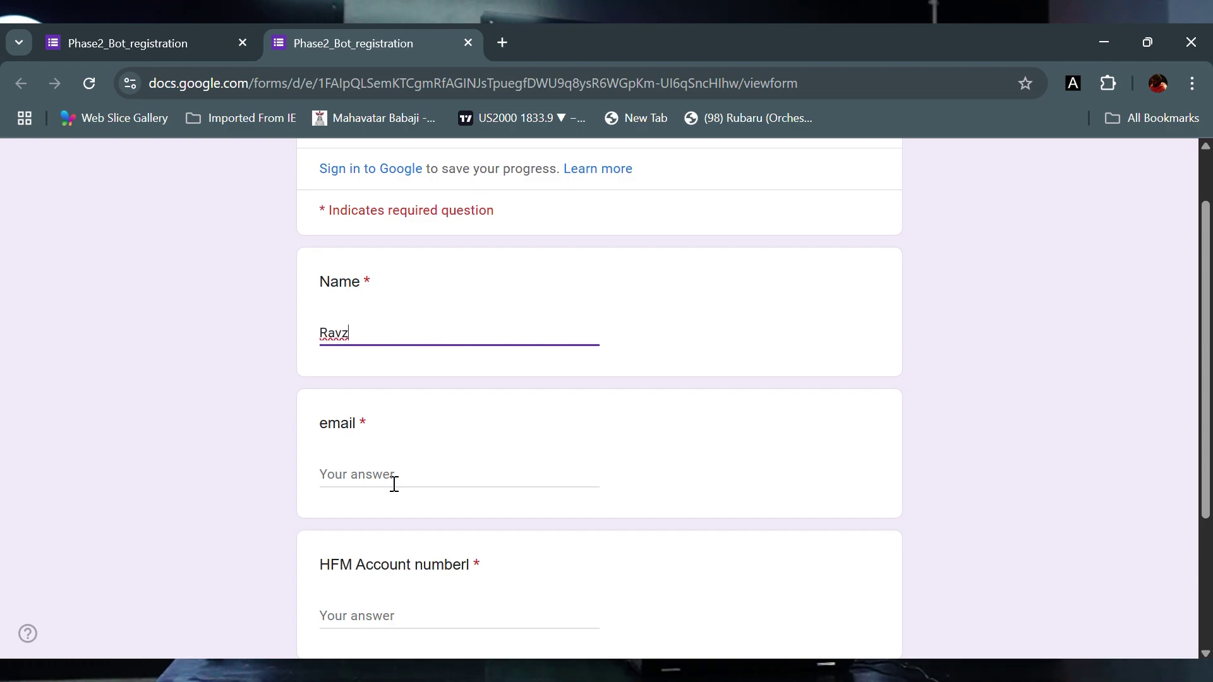
click(406, 480)
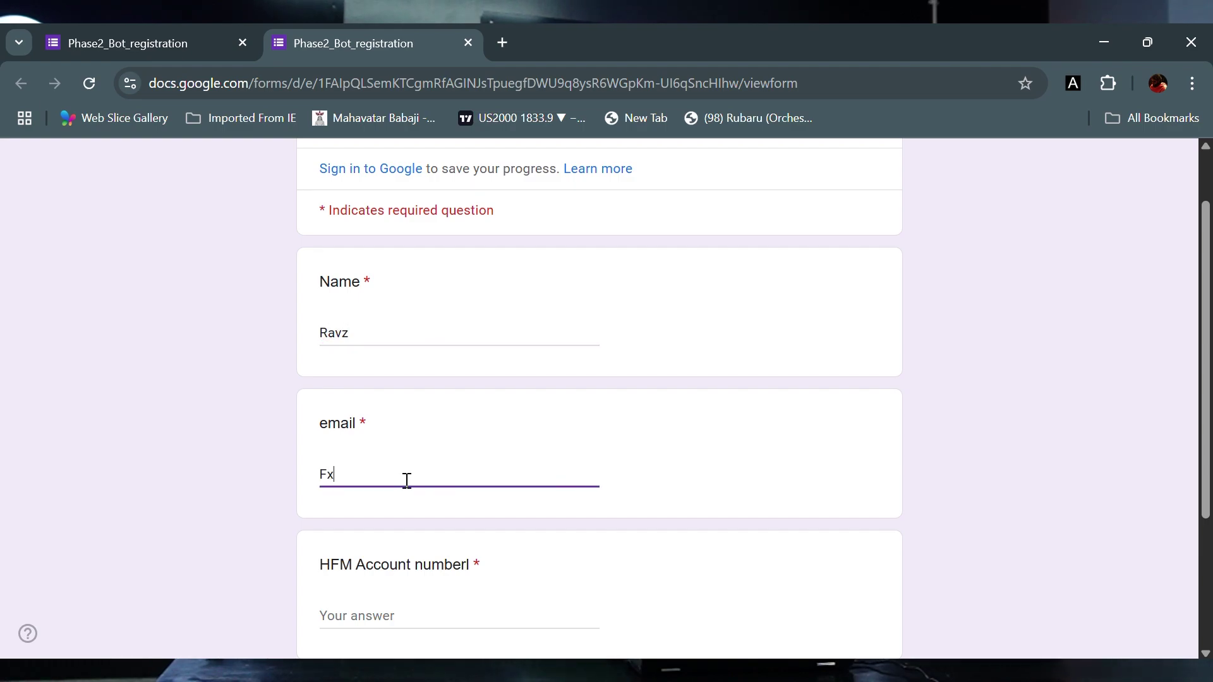
scroll(406, 482, down, 2)
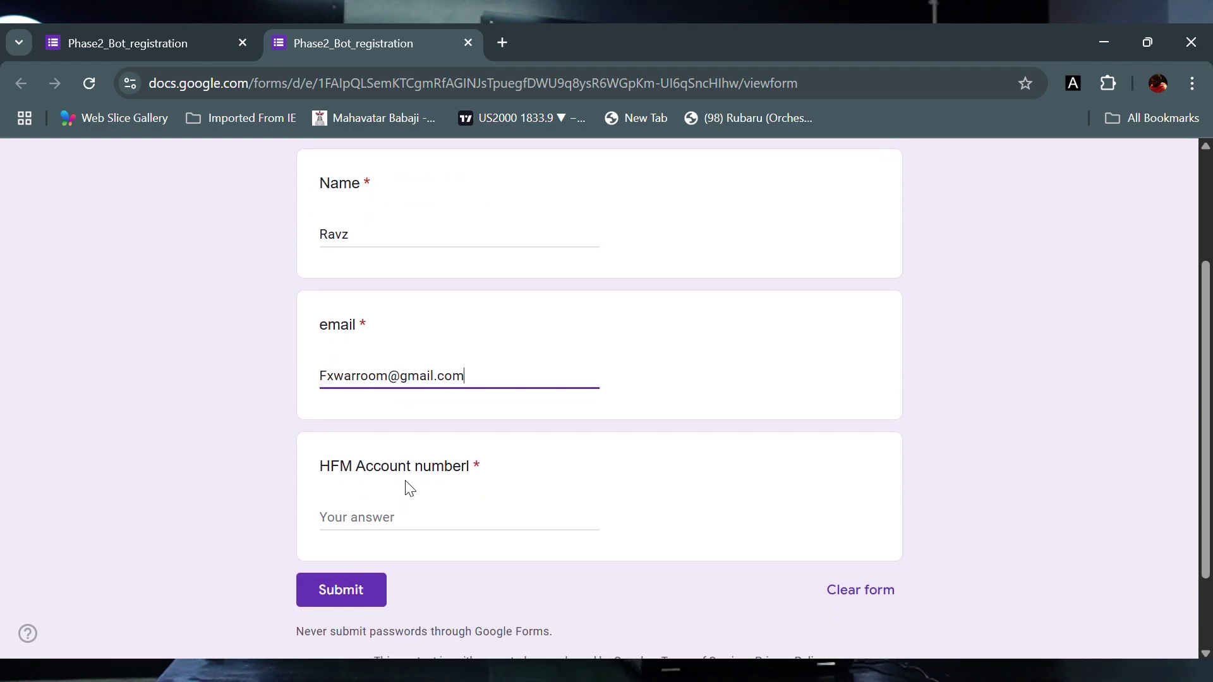
click(379, 525)
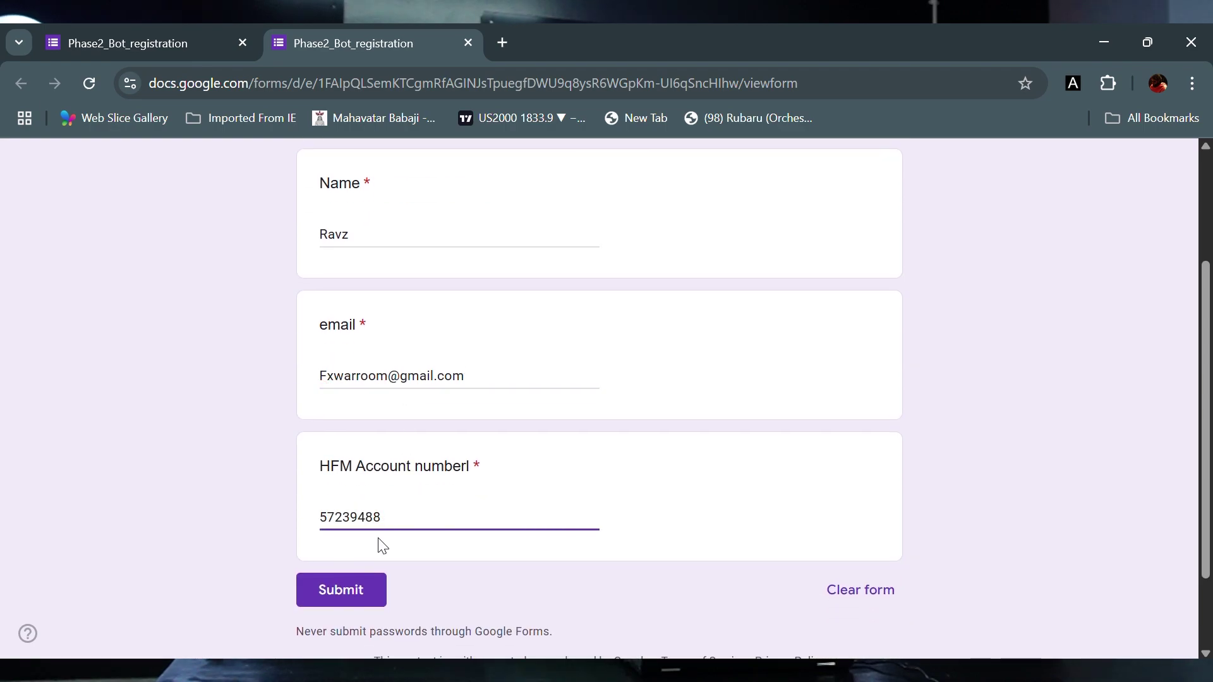
click(357, 591)
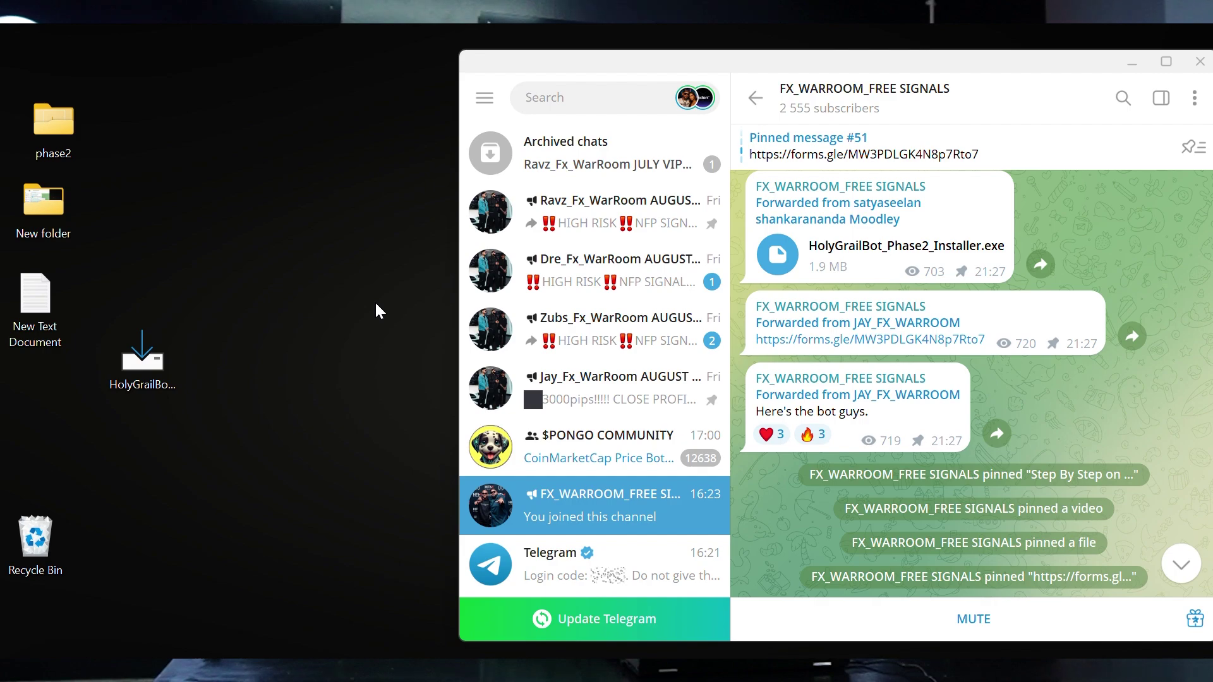
Step: Rerun the desktop installer, installing the Phase 2 package into the HG_Bot shortcut folder
double_click(150, 384)
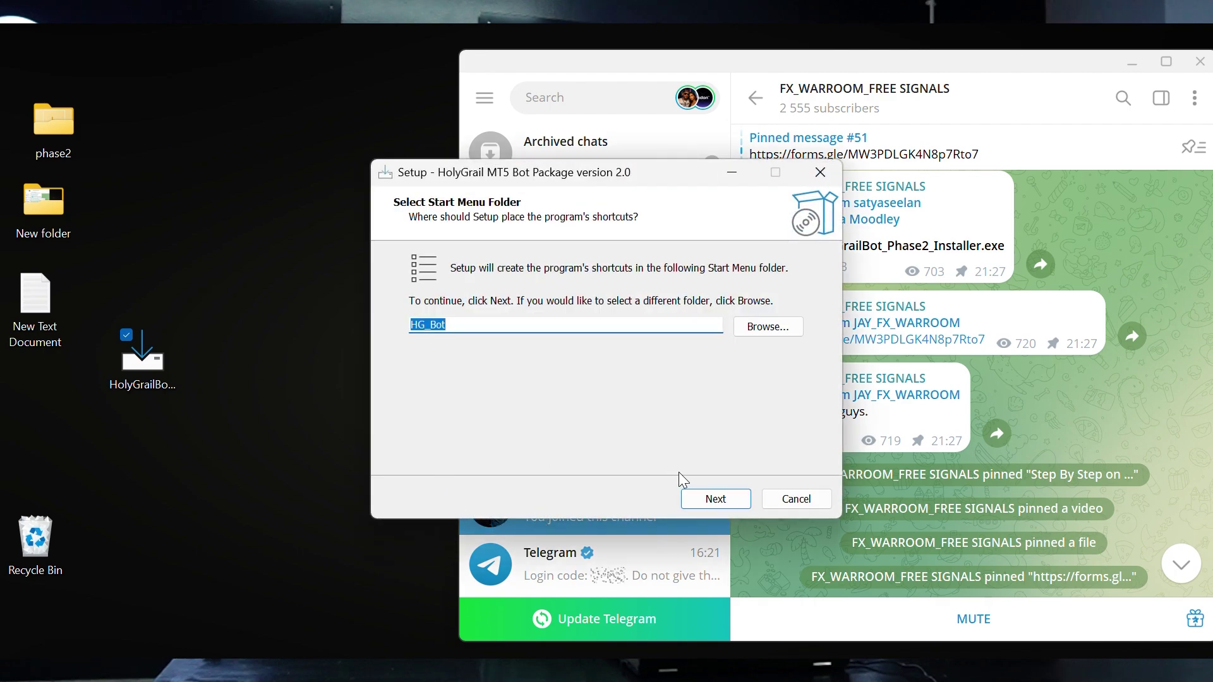
click(722, 499)
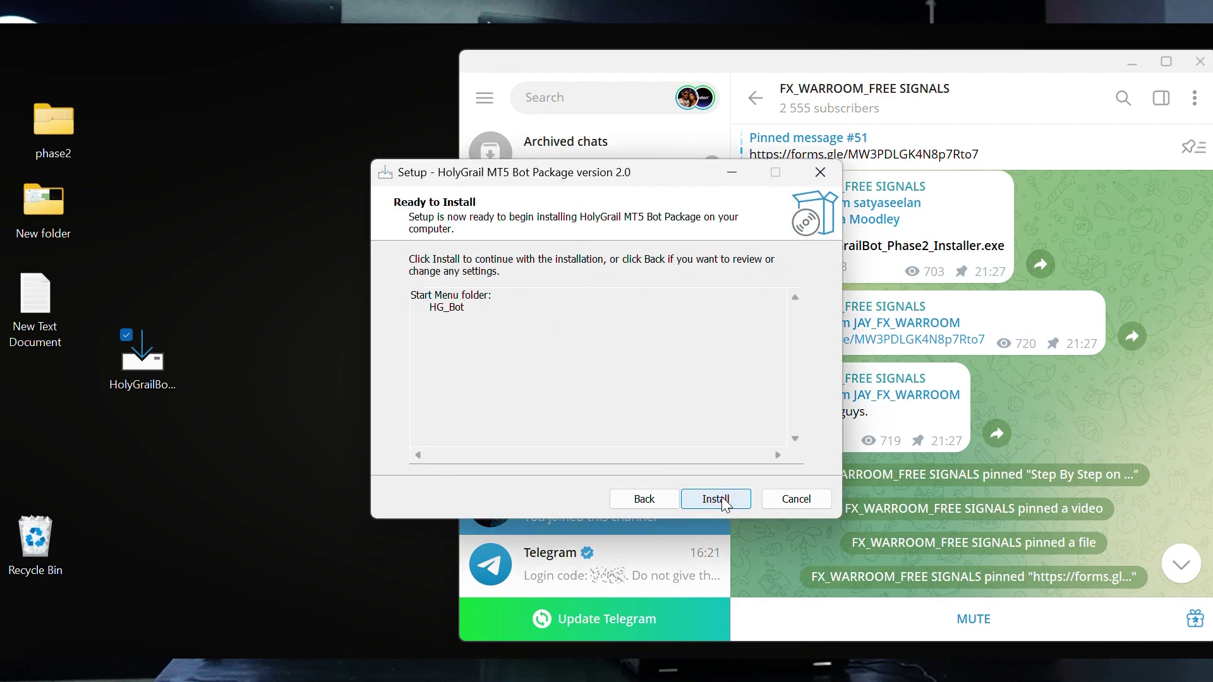
click(723, 499)
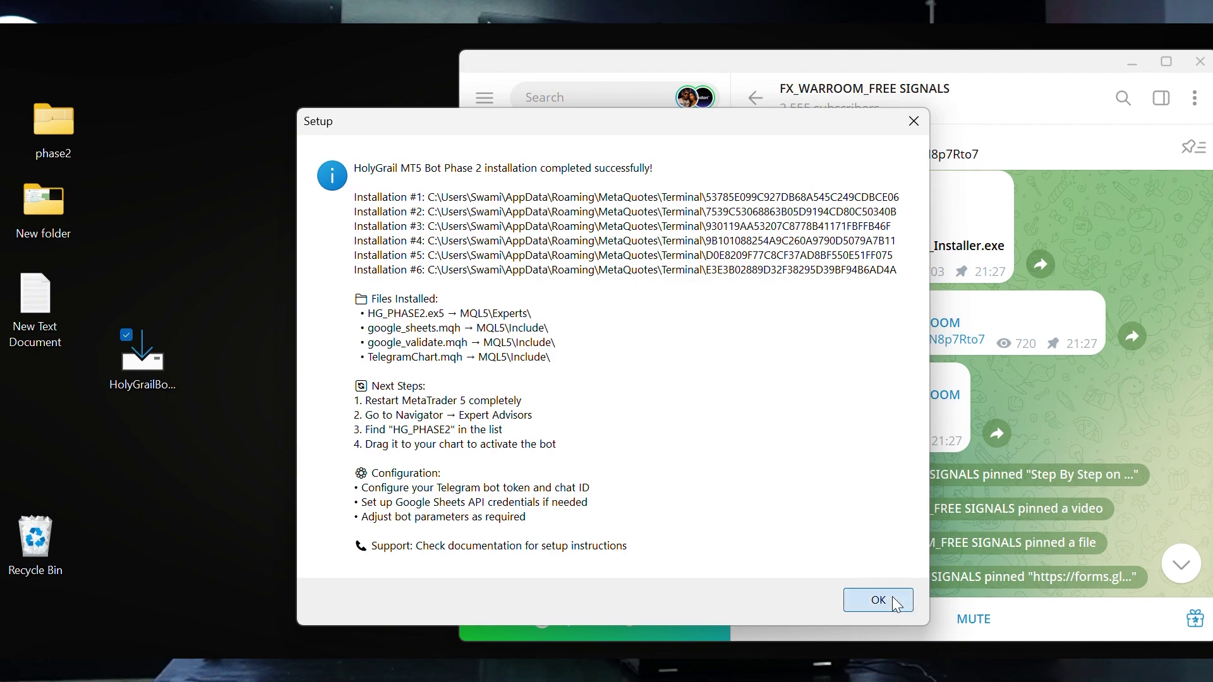
click(893, 598)
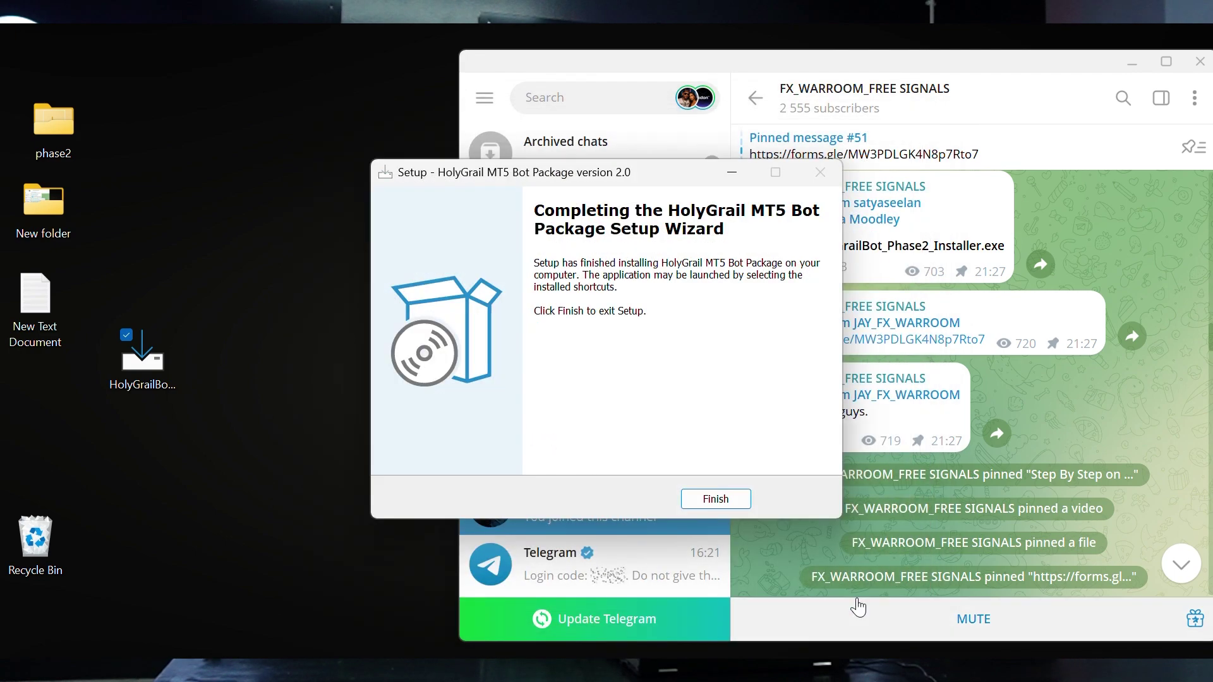
click(731, 503)
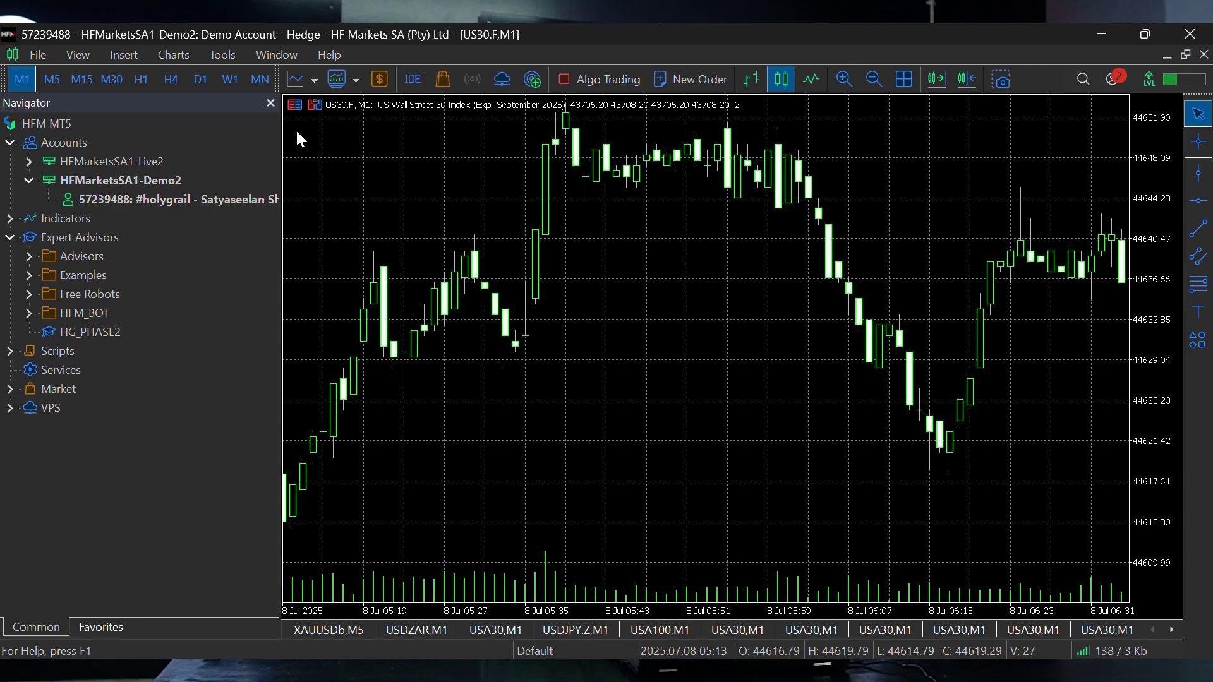
Step: In the Expert Advisors options, allow algorithmic trading and web requests to docs.google.com
click(228, 60)
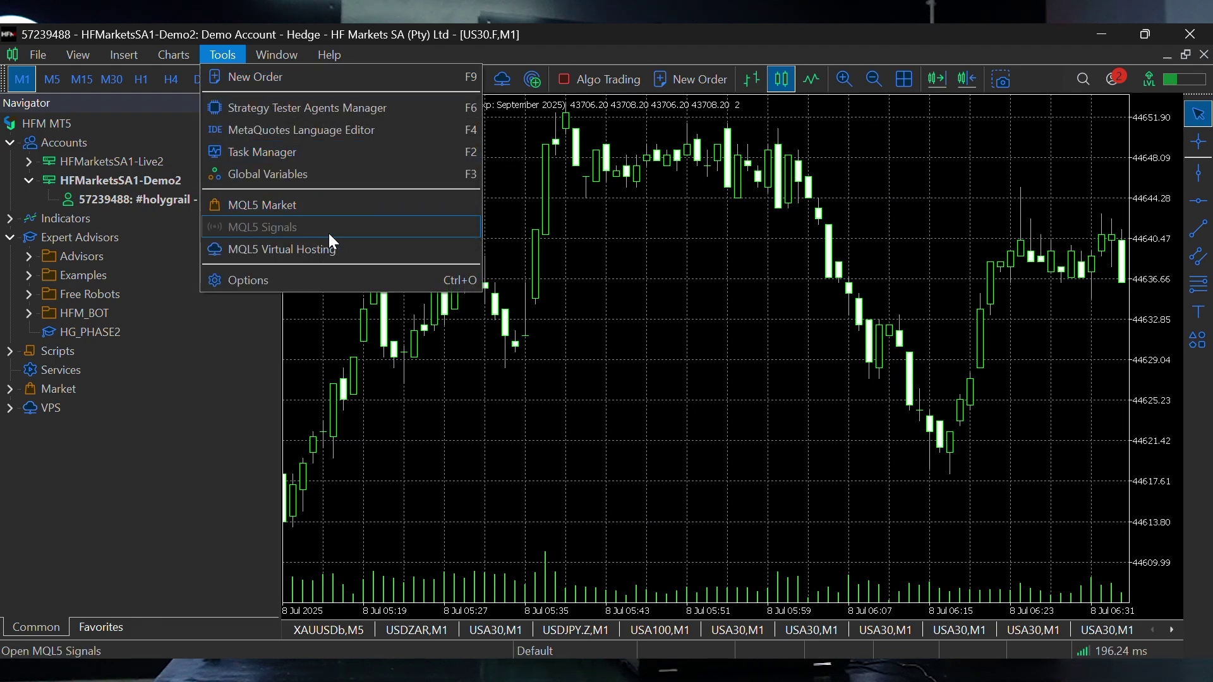
click(359, 274)
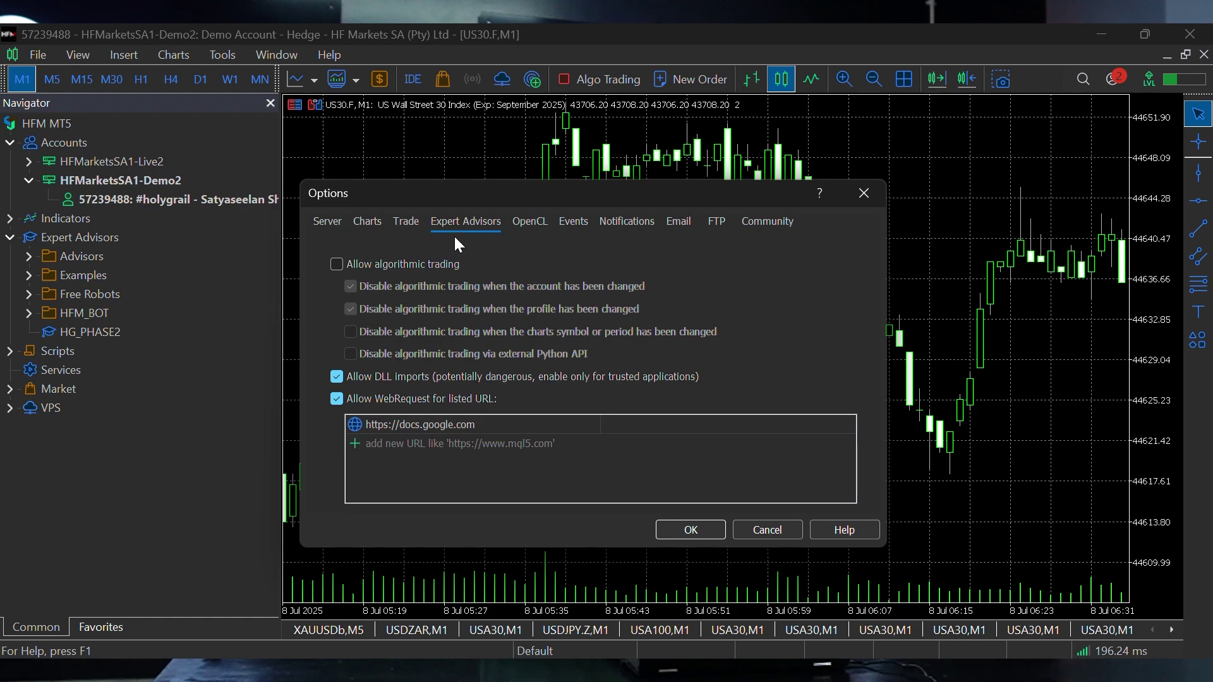
click(335, 264)
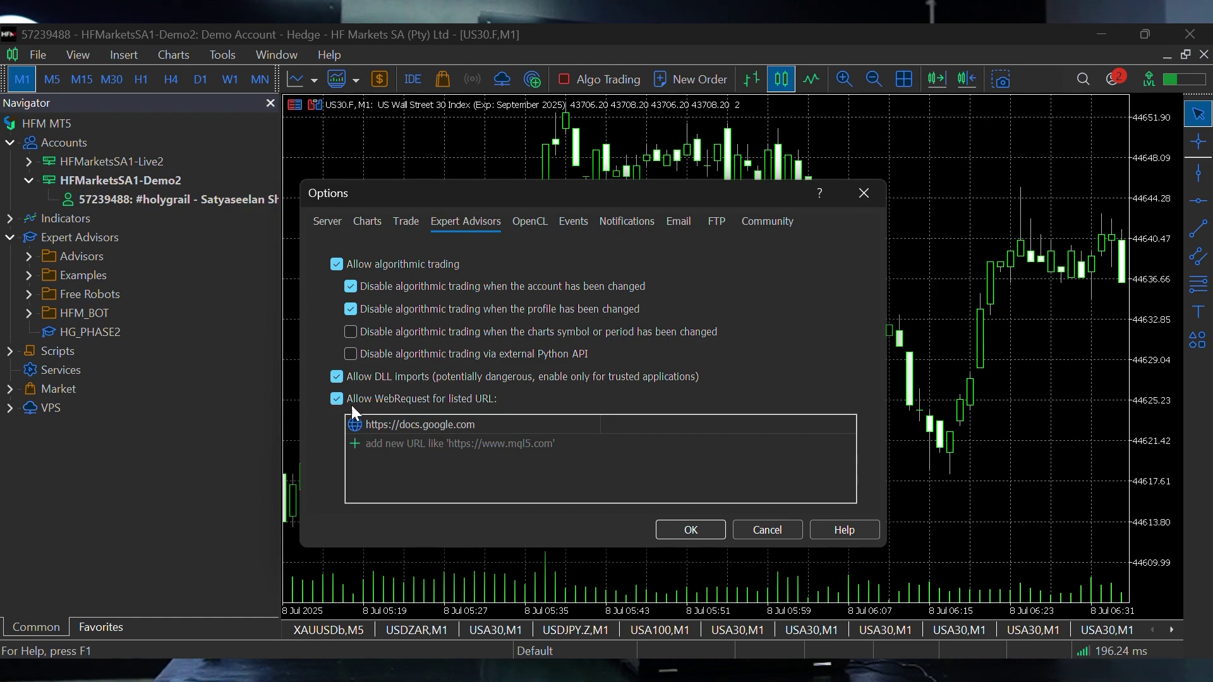
click(500, 429)
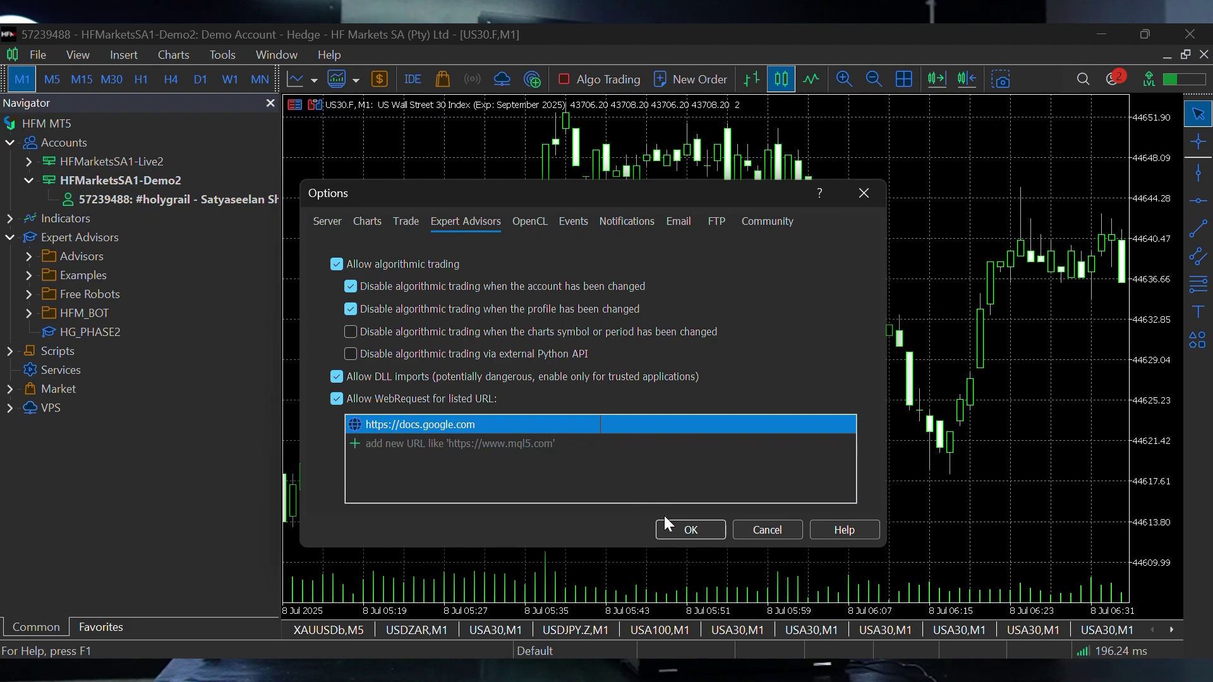
click(685, 531)
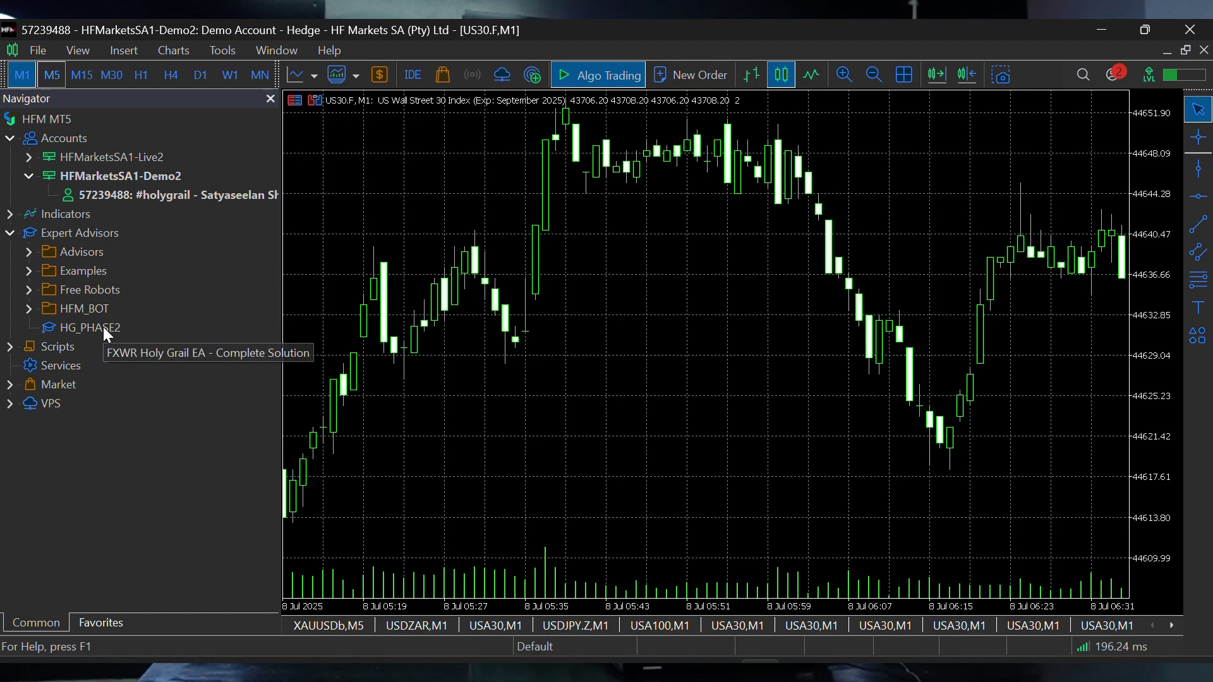
Step: Attach HG_PHASE2 to the US30 M1 chart with Fixed Lot Size kept at 0.1 Lots
double_click(104, 327)
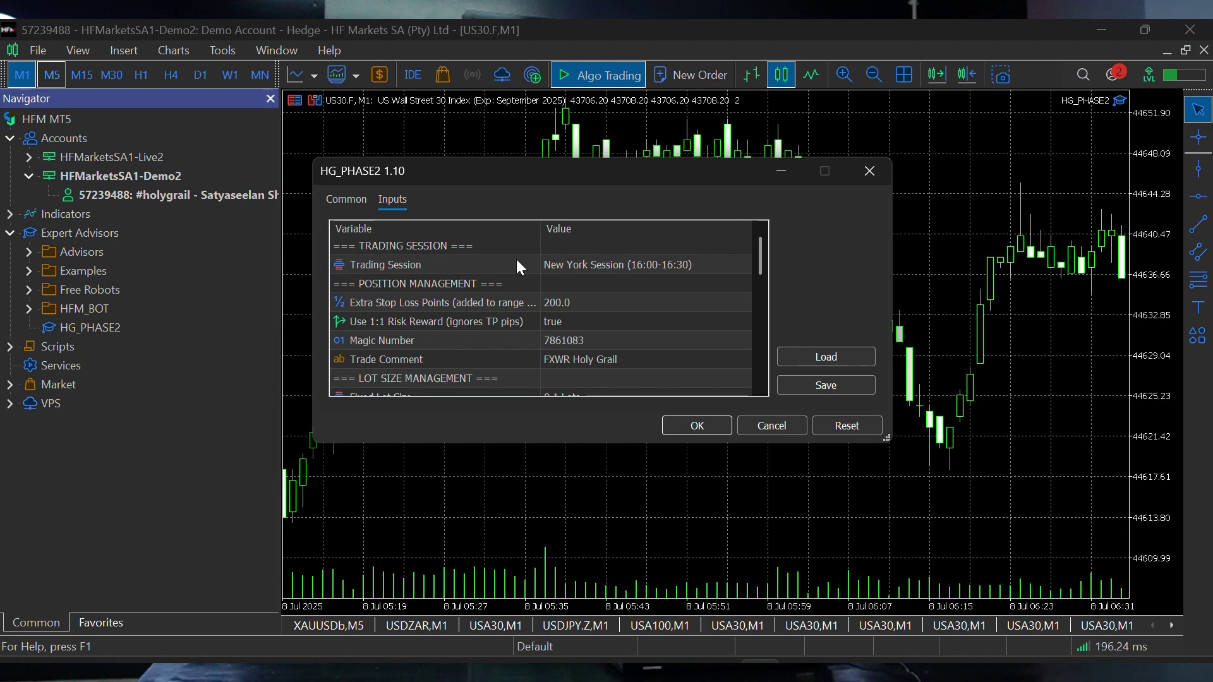
scroll(705, 302, down, 1)
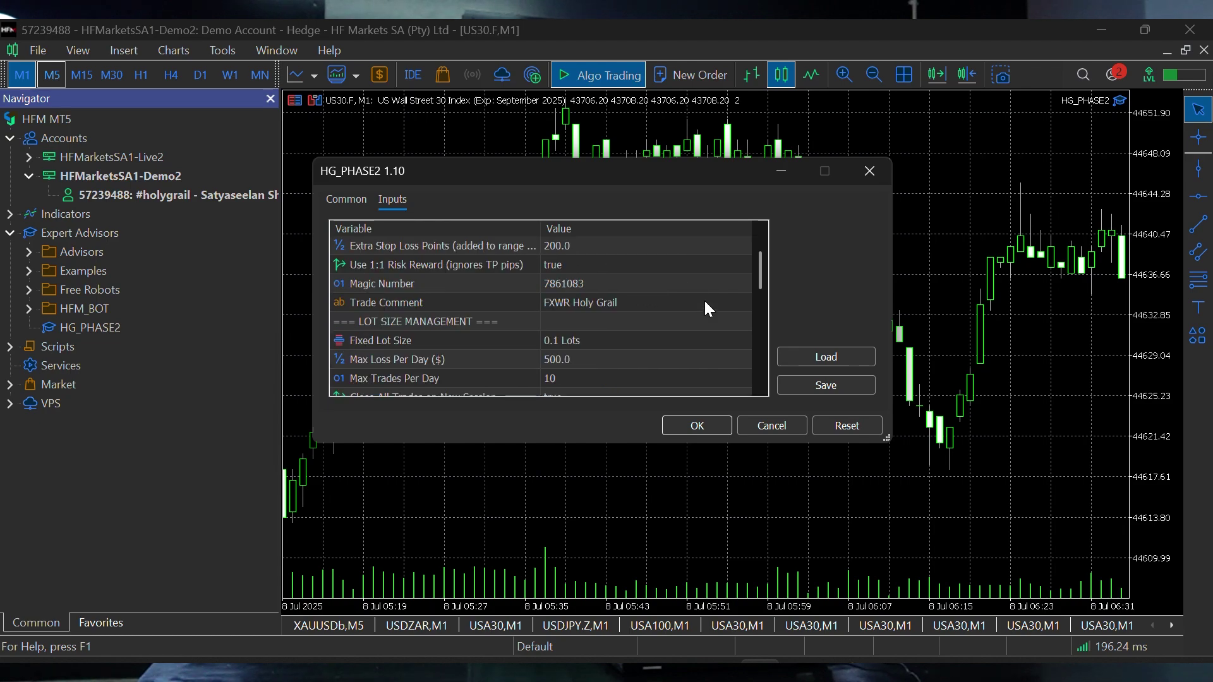
scroll(707, 309, down, 1)
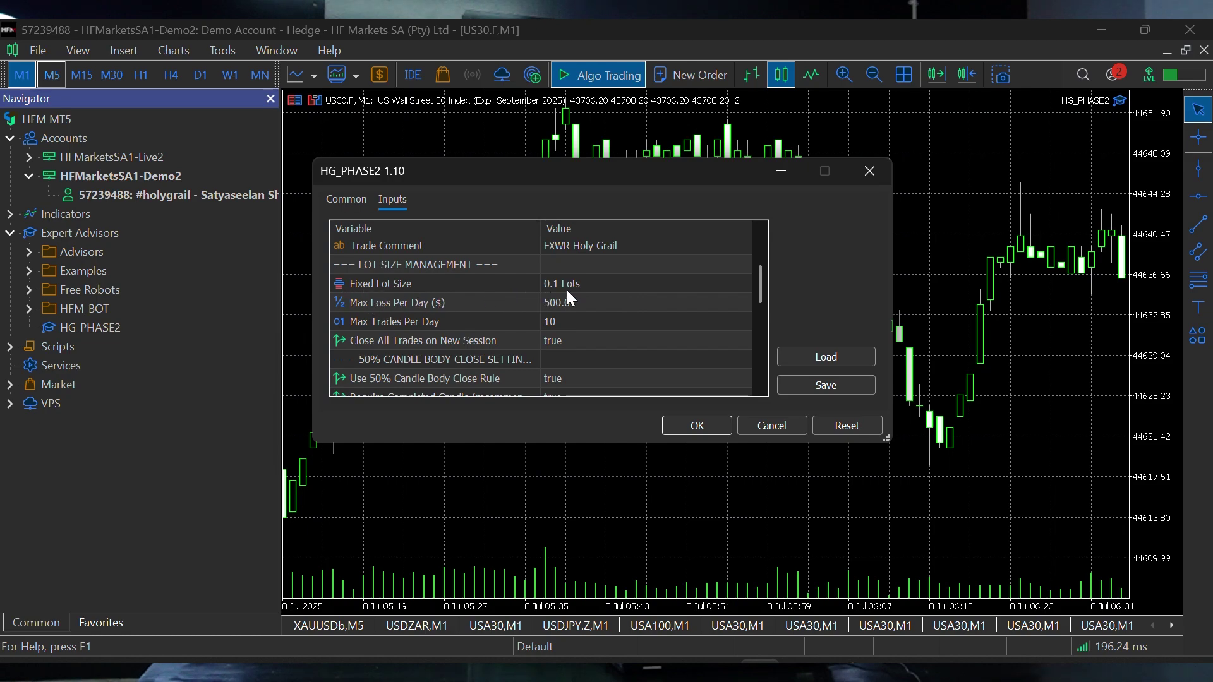
click(605, 279)
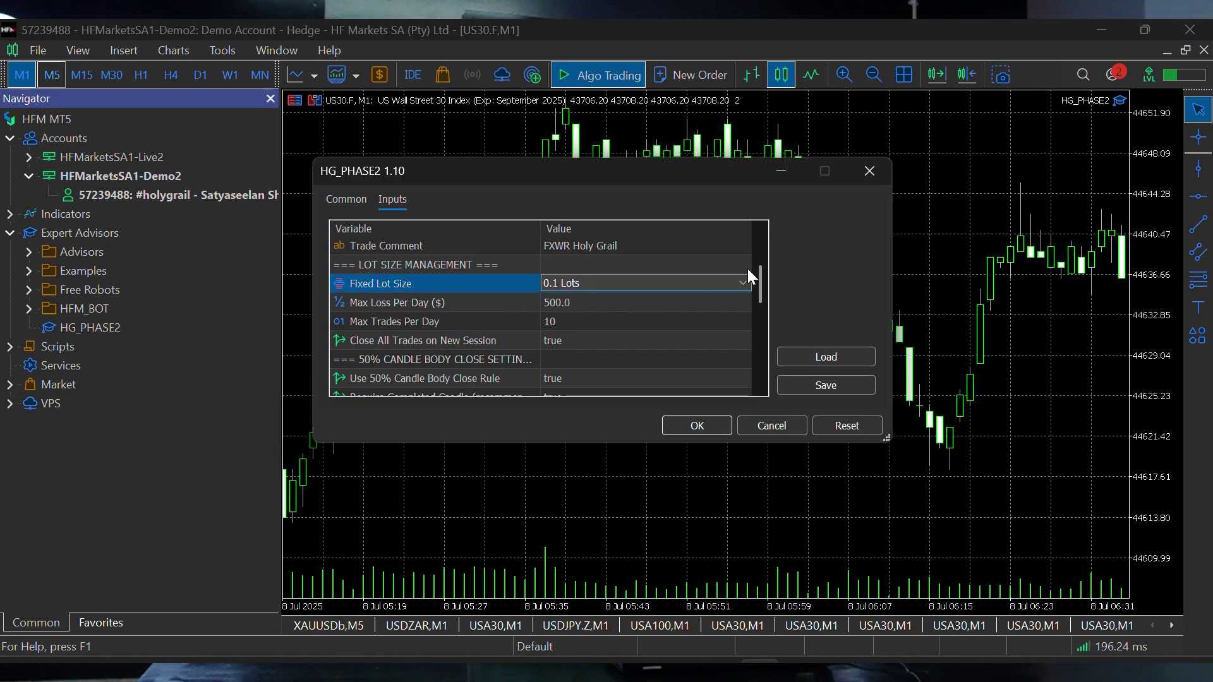
click(741, 284)
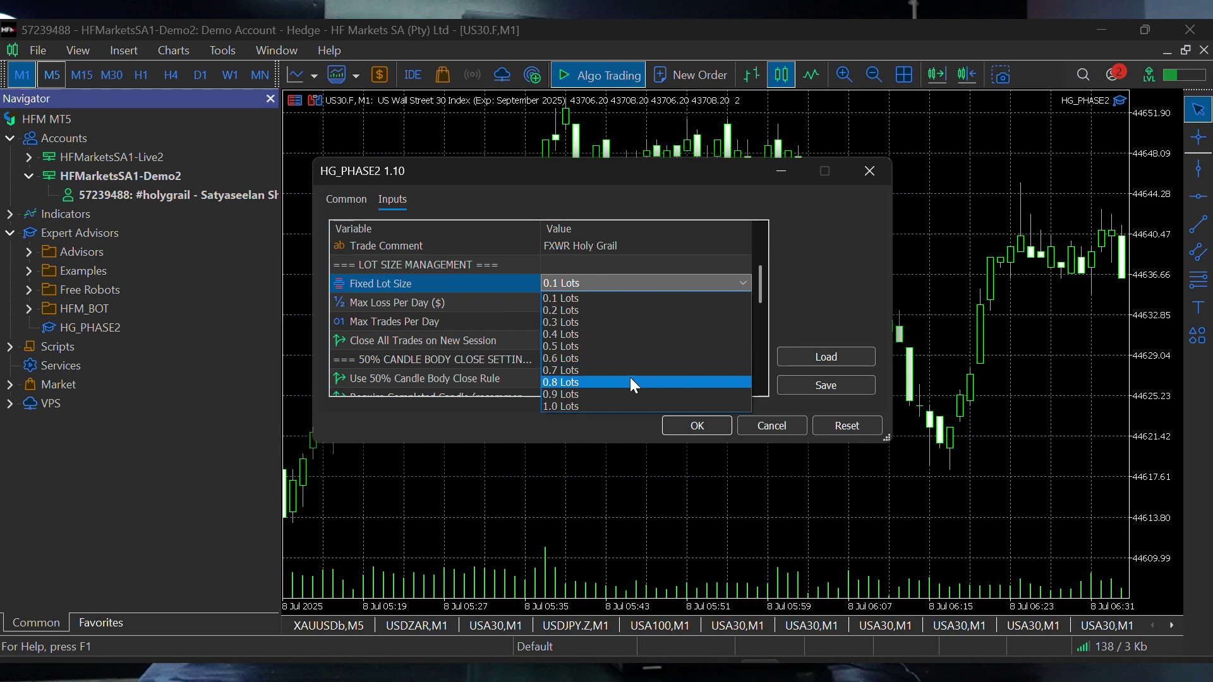
click(748, 286)
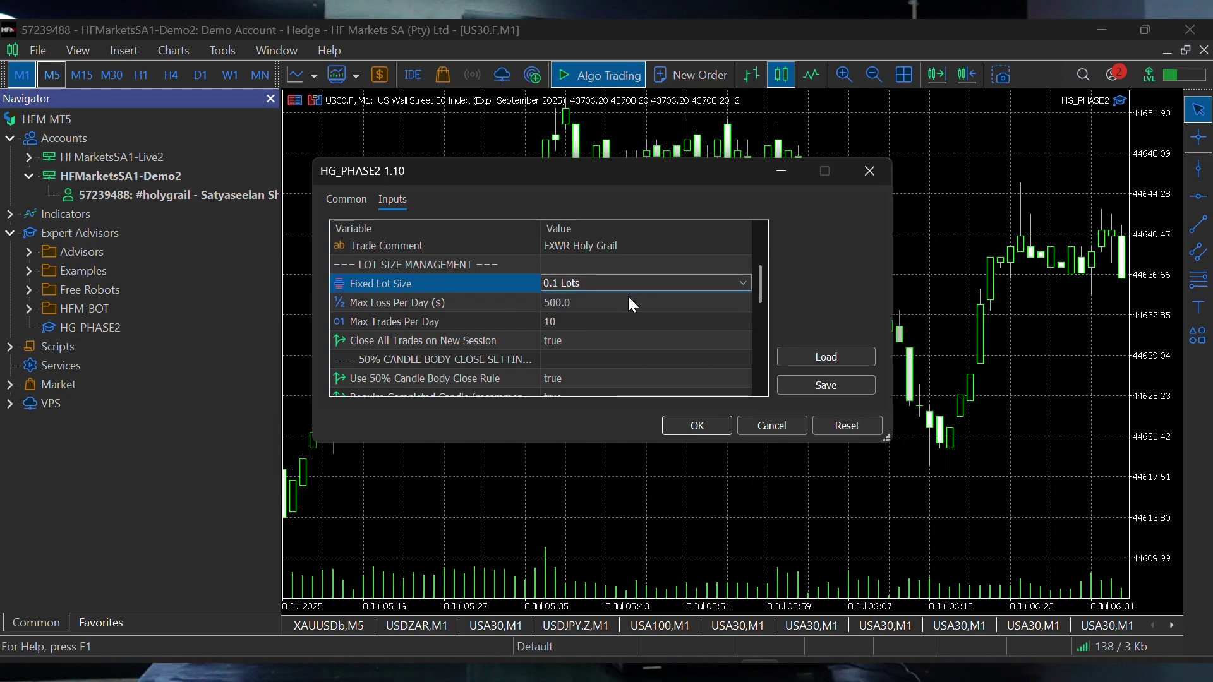
click(695, 430)
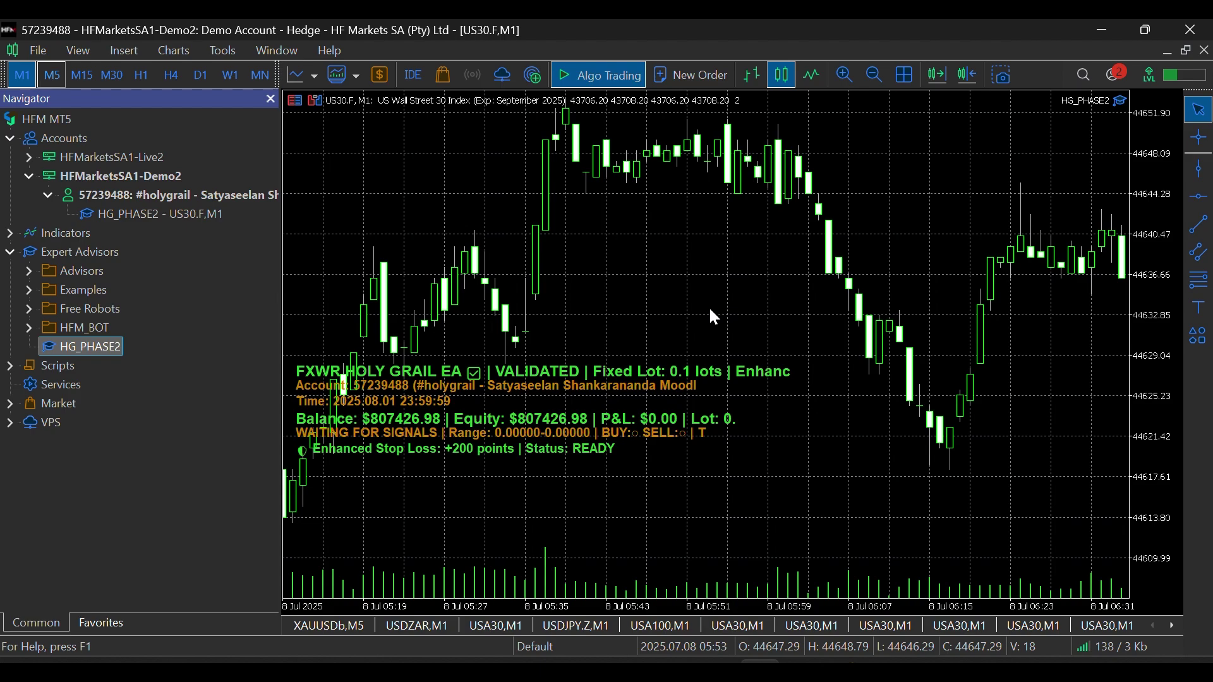
Step: Scroll the US30 chart to check the HG_PHASE2 panel shows VALIDATED and READY
scroll(630, 327, down, 5)
scroll(630, 327, down, 5)
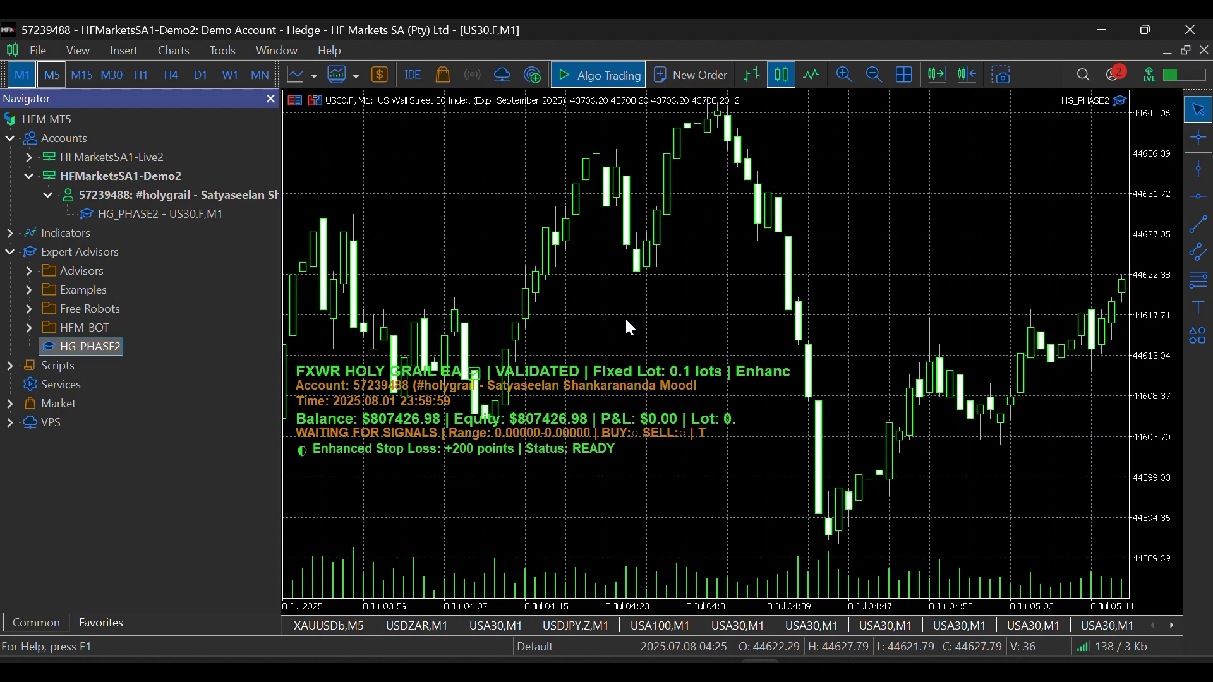
scroll(630, 326, up, 9)
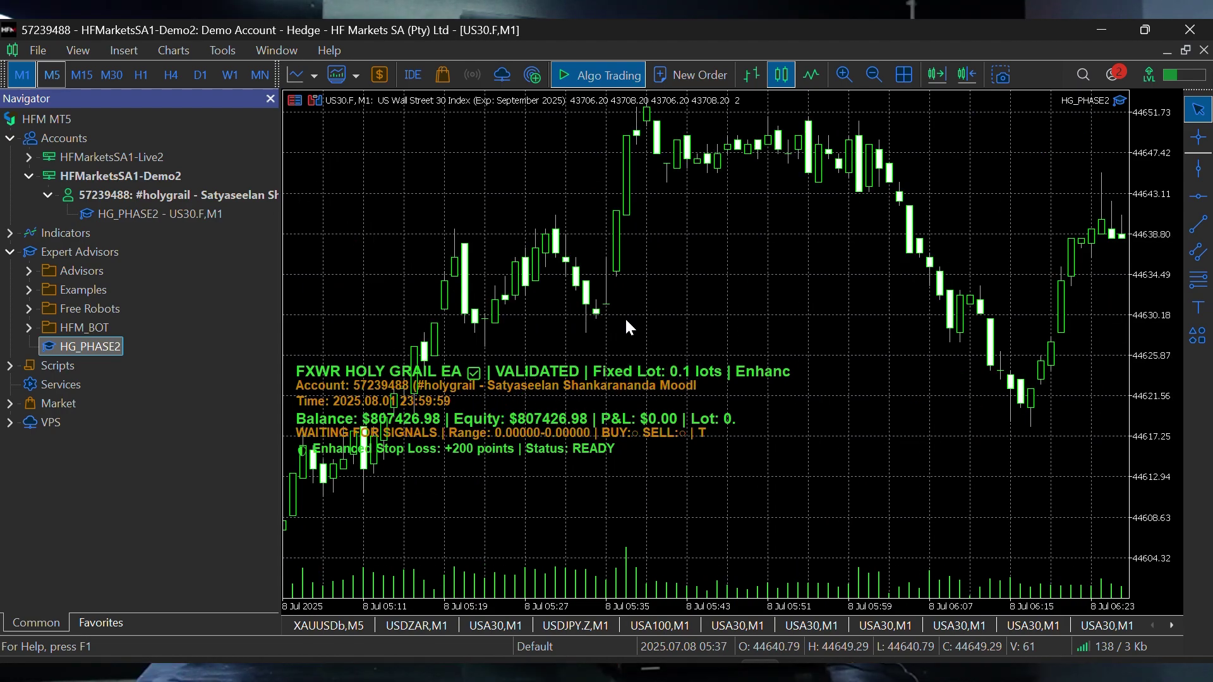